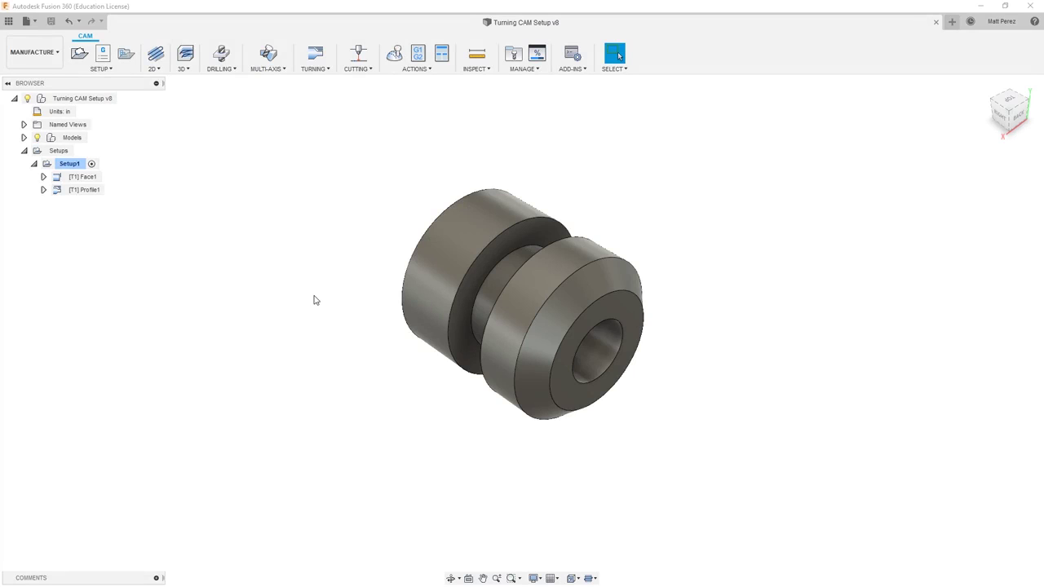
Select Profile1 in the Browser to show its toolpath, stock and tool on the part
{"action": "left_click", "coordinate": [76, 194]}
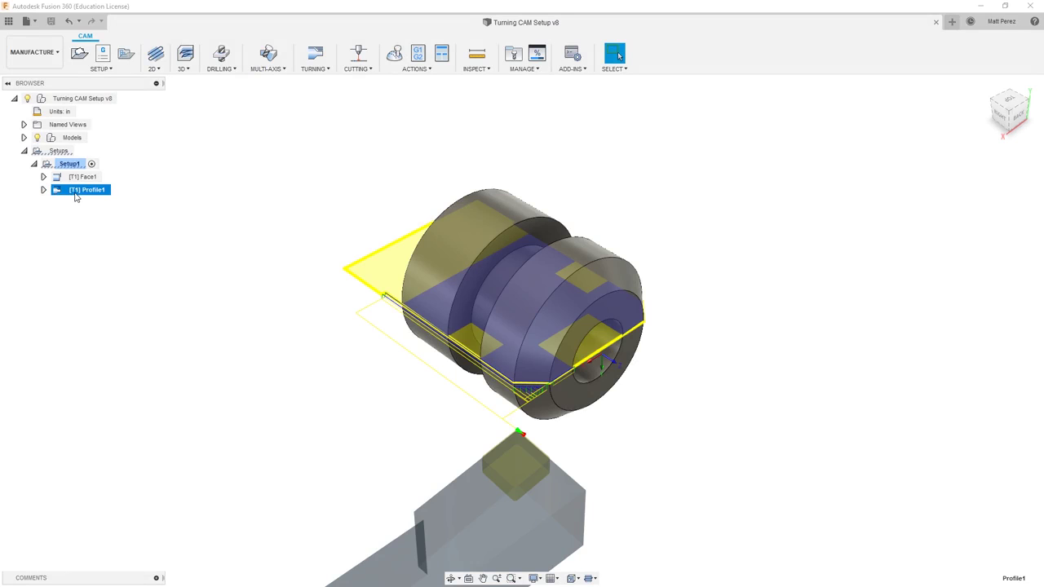
Create a new Turning Profile operation, Profile2, with Turning Mode set to Inside profiling
{"action": "left_click", "coordinate": [419, 109]}
{"action": "left_click", "coordinate": [328, 70]}
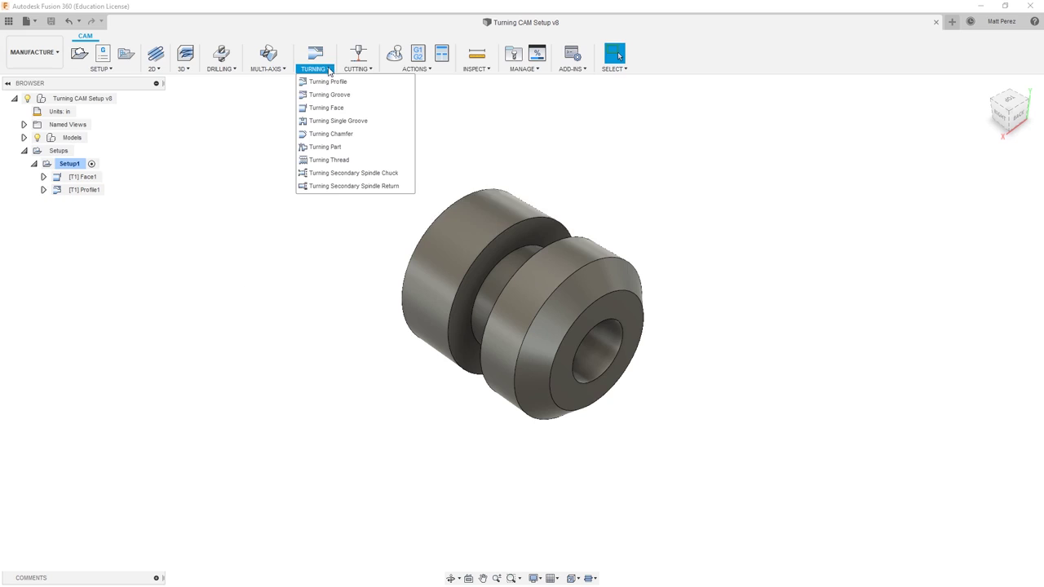
{"action": "left_click", "coordinate": [333, 90]}
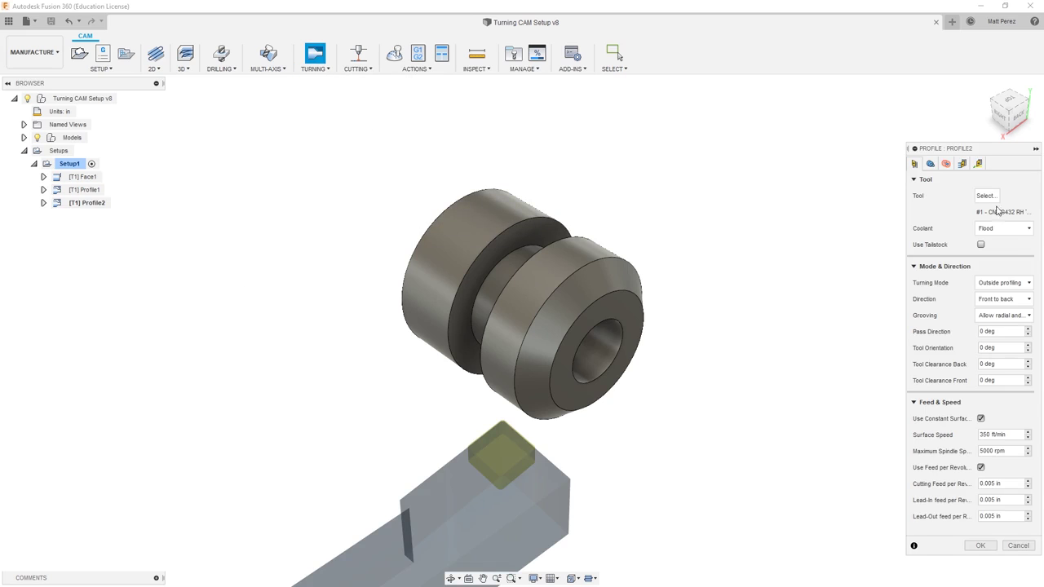
{"action": "left_click", "coordinate": [1011, 284]}
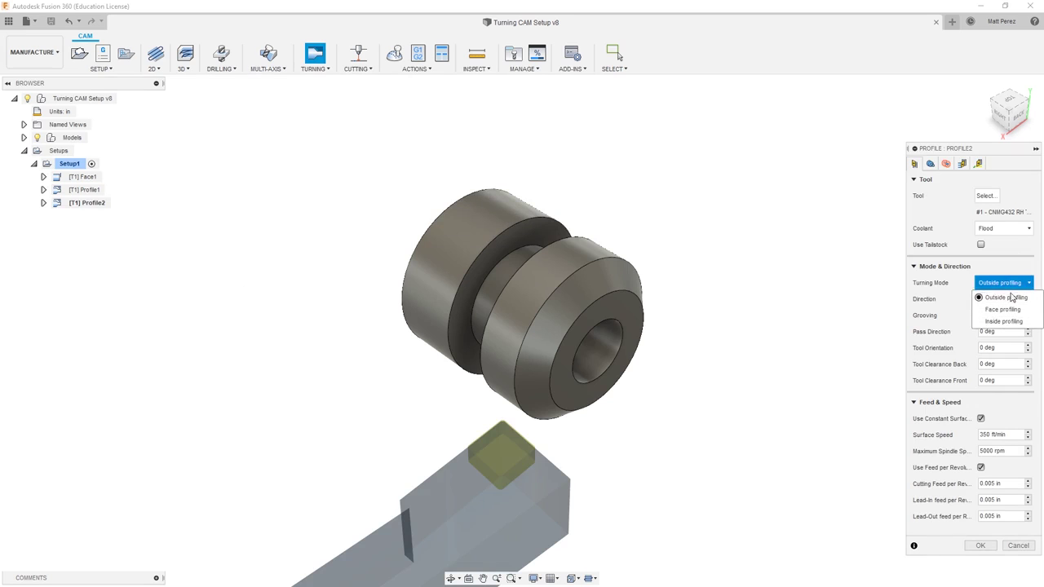
{"action": "left_click", "coordinate": [1007, 324]}
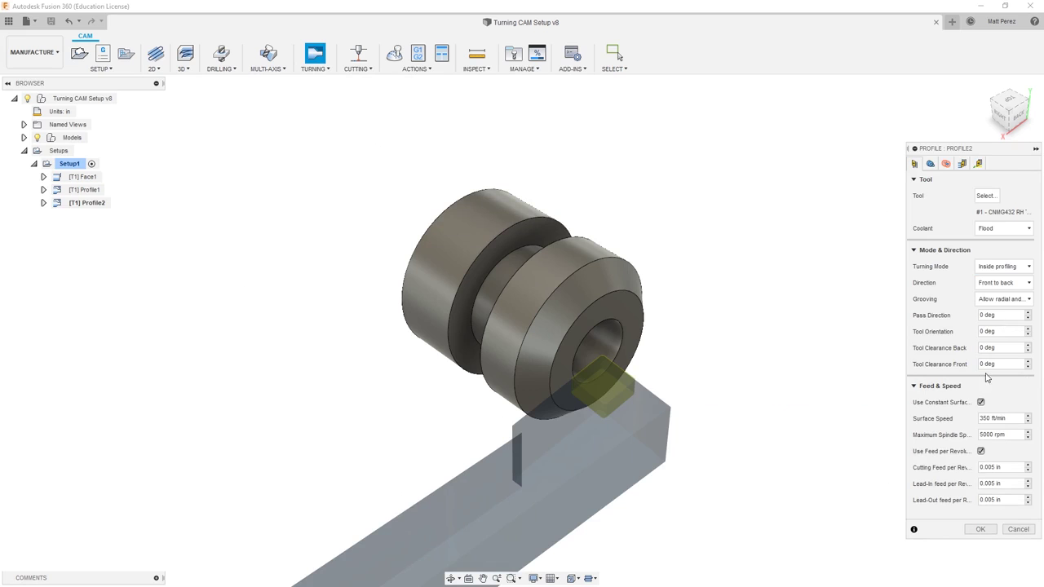
{"action": "left_click", "coordinate": [994, 197]}
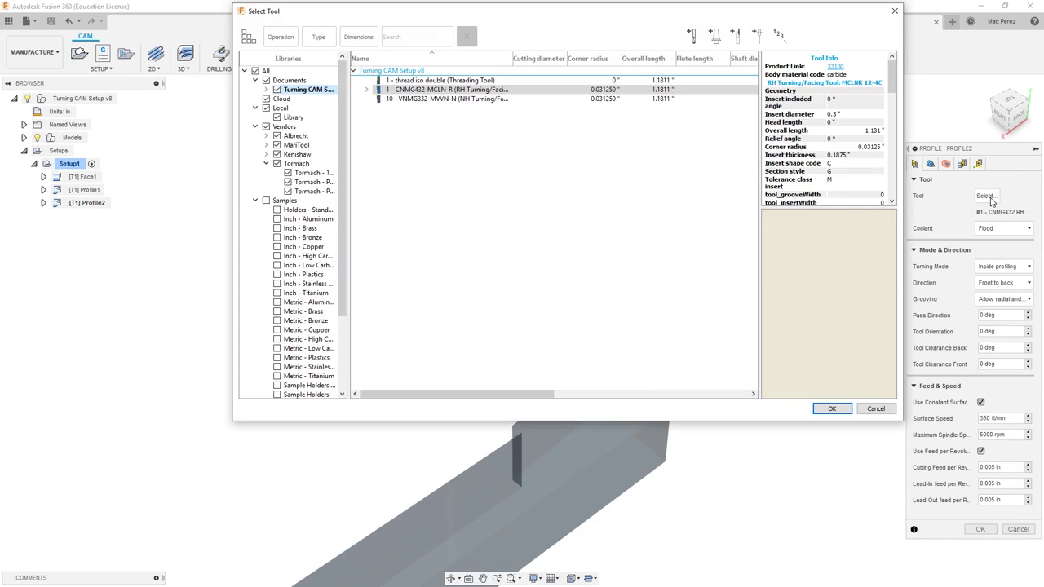
Filter the tool libraries to Boring and assign the sample CNMT 1T308 ID boring bar as tool #2
{"action": "left_click", "coordinate": [285, 128]}
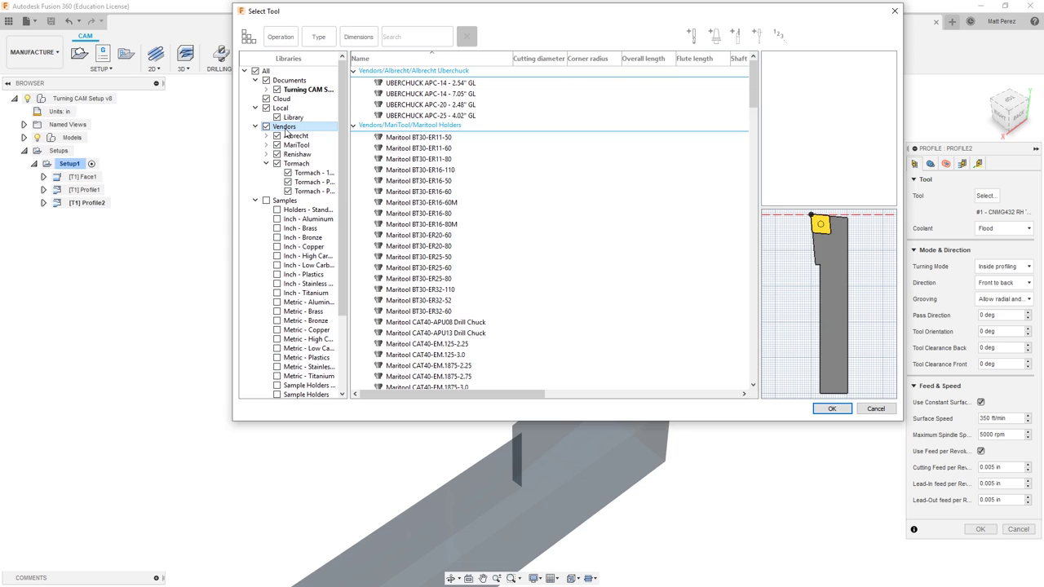
{"action": "left_click", "coordinate": [329, 45]}
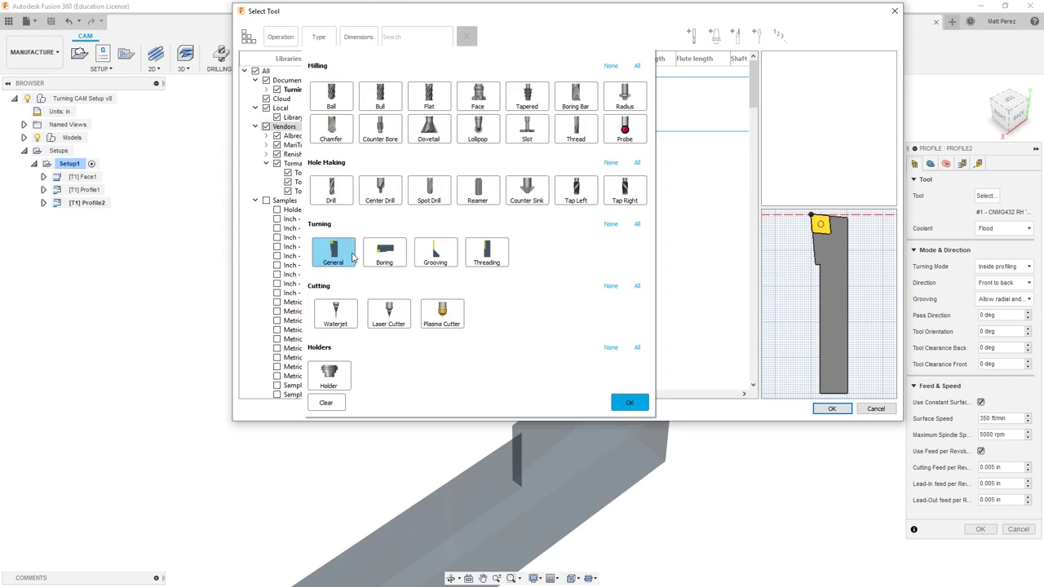
{"action": "left_click", "coordinate": [389, 259]}
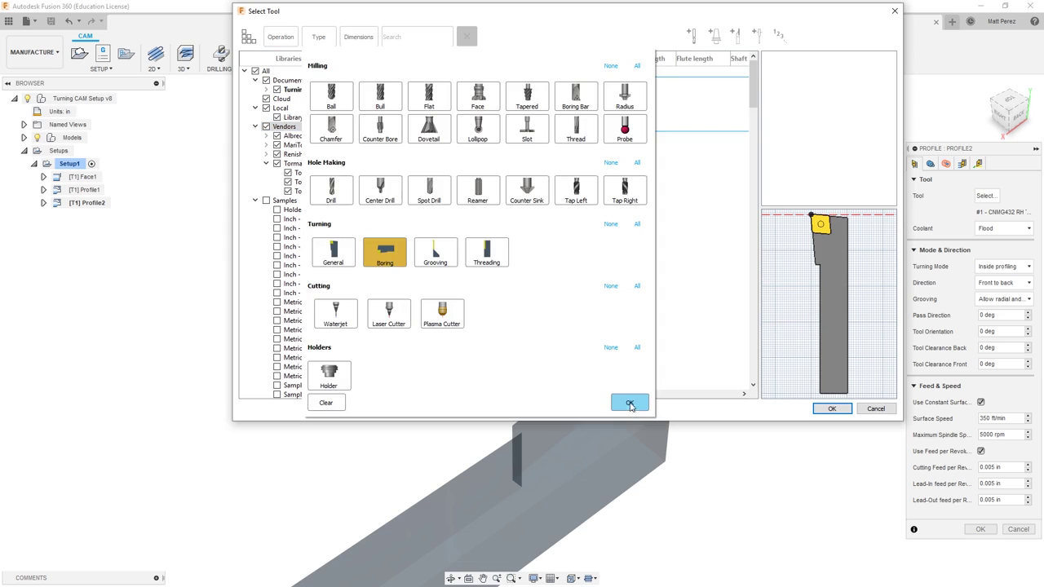
{"action": "left_click", "coordinate": [630, 404]}
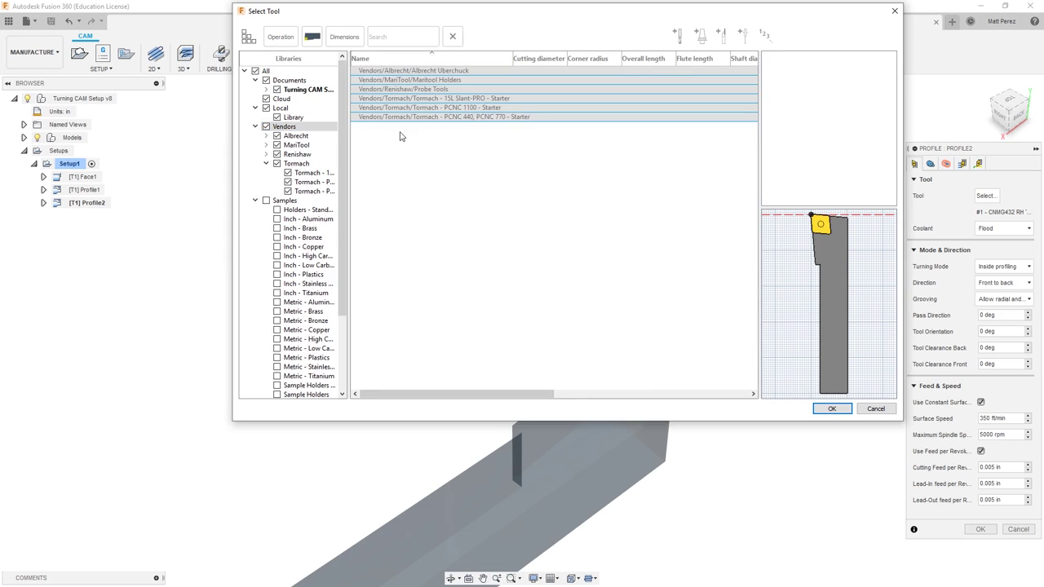
{"action": "left_click", "coordinate": [289, 202]}
{"action": "left_click", "coordinate": [405, 84]}
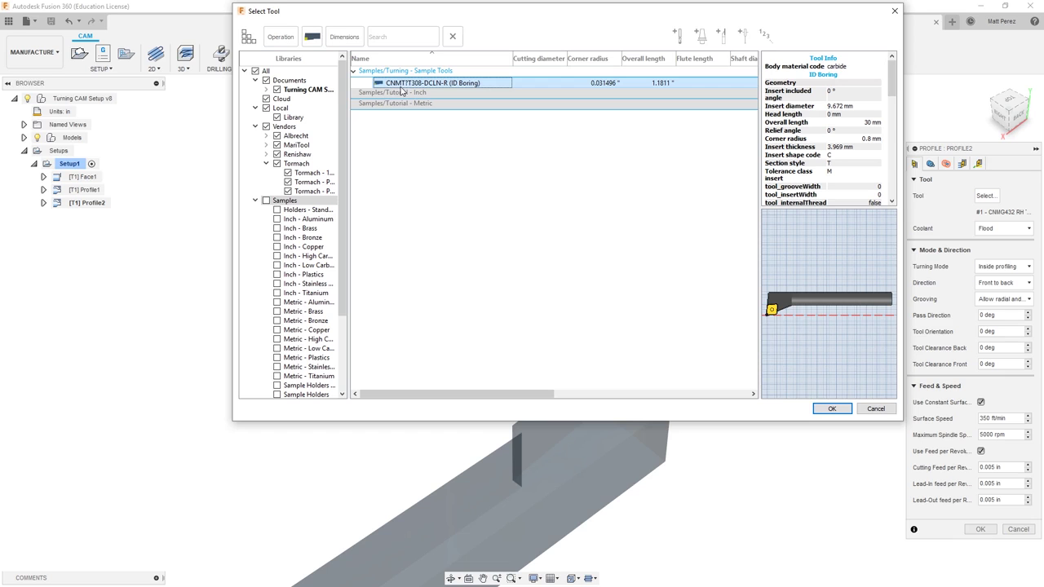
{"action": "left_click", "coordinate": [831, 411]}
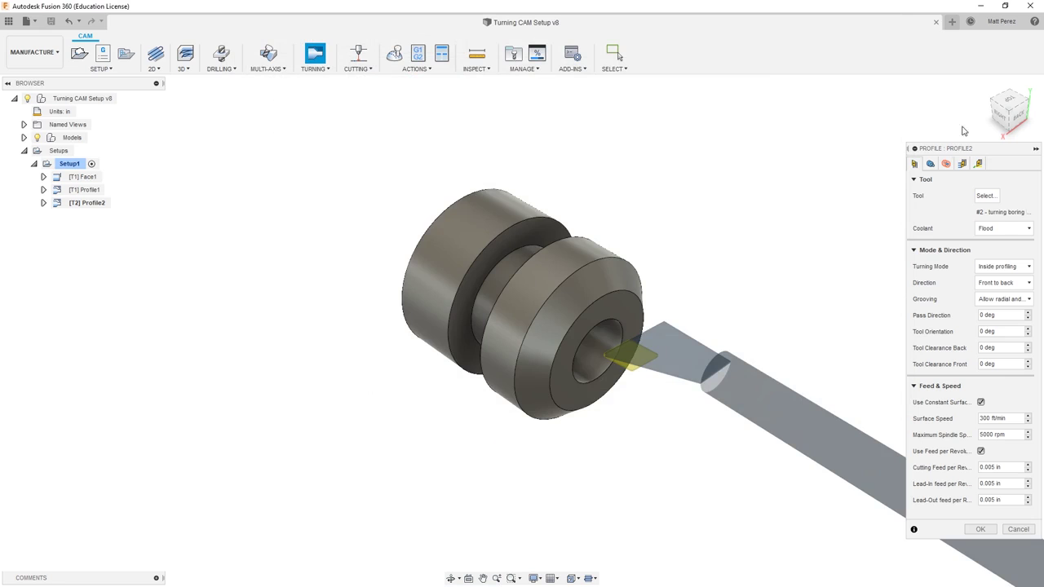
{"action": "left_click", "coordinate": [1004, 114]}
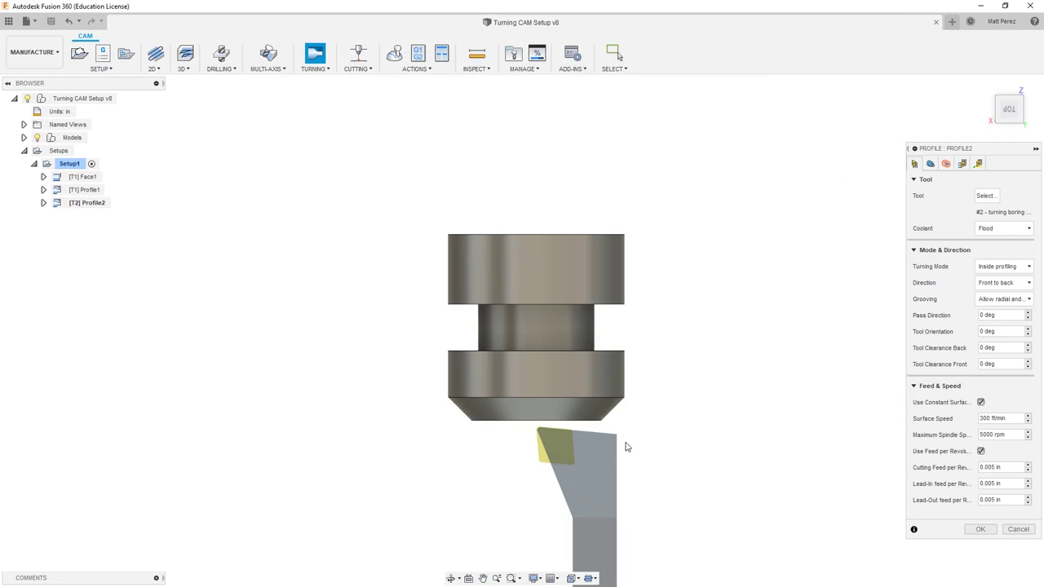
{"action": "middle_click_drag", "start_coordinate": [671, 445], "coordinate": [716, 418], "text": "shift"}
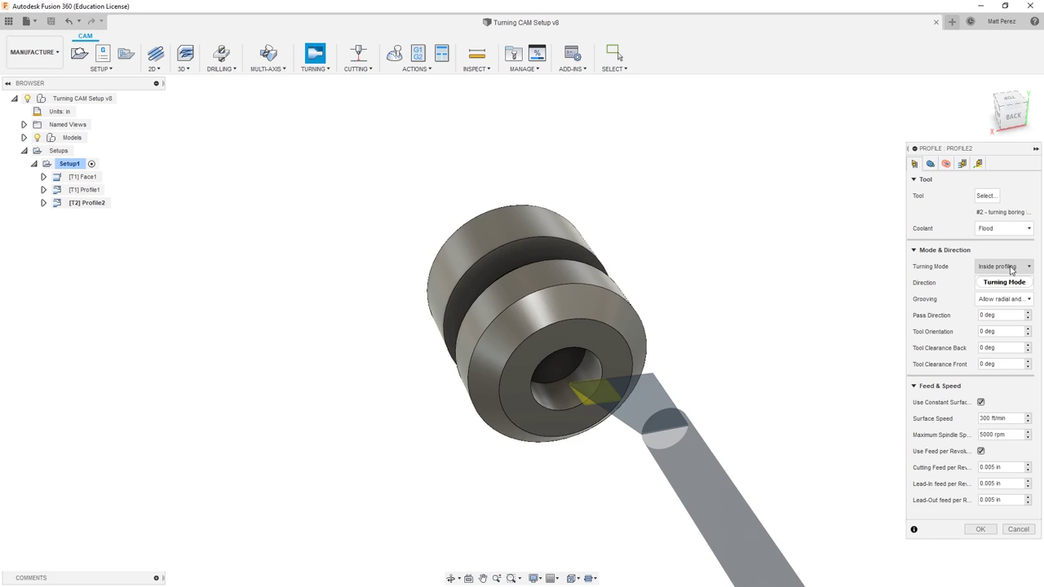
{"action": "left_click", "coordinate": [1024, 305]}
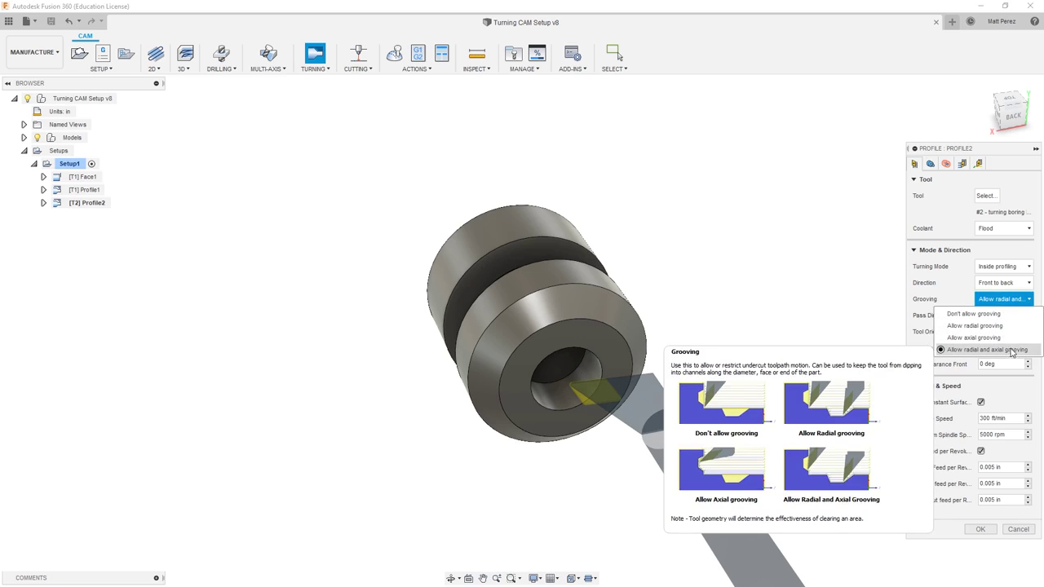
{"action": "left_click", "coordinate": [944, 287]}
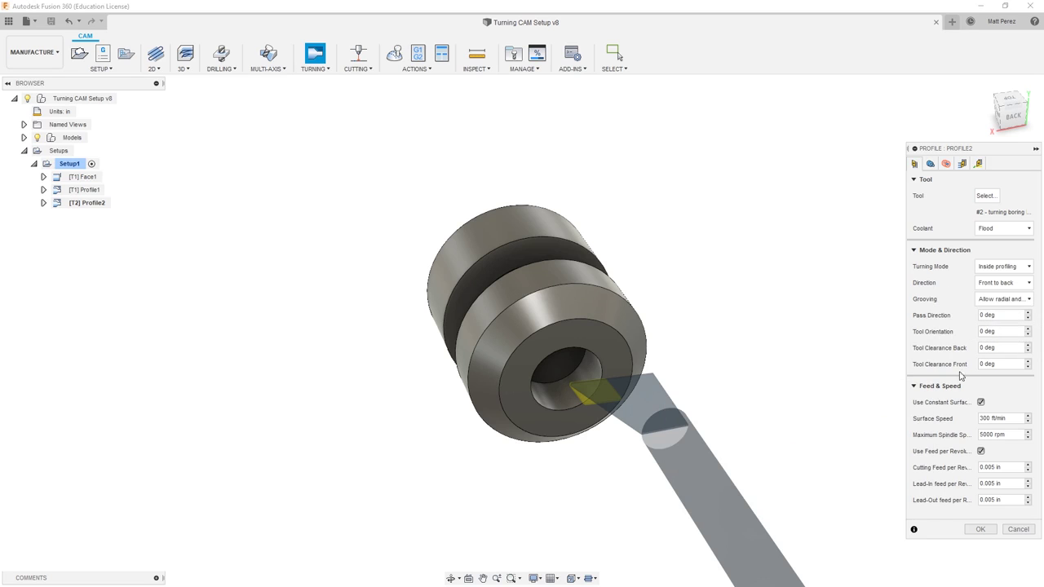
Try tool orientation angles of -10 and -5 deg, checking fit in the bore, then clear the value
{"action": "mouse_move", "coordinate": [1006, 331]}
{"action": "mouse_move", "coordinate": [1020, 310]}
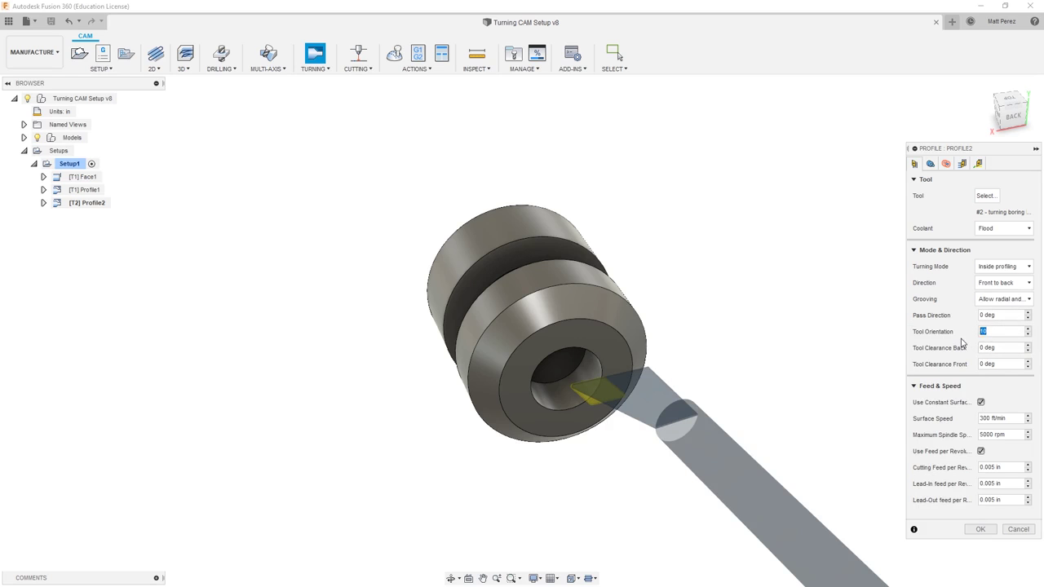
{"action": "type", "text": "-10"}
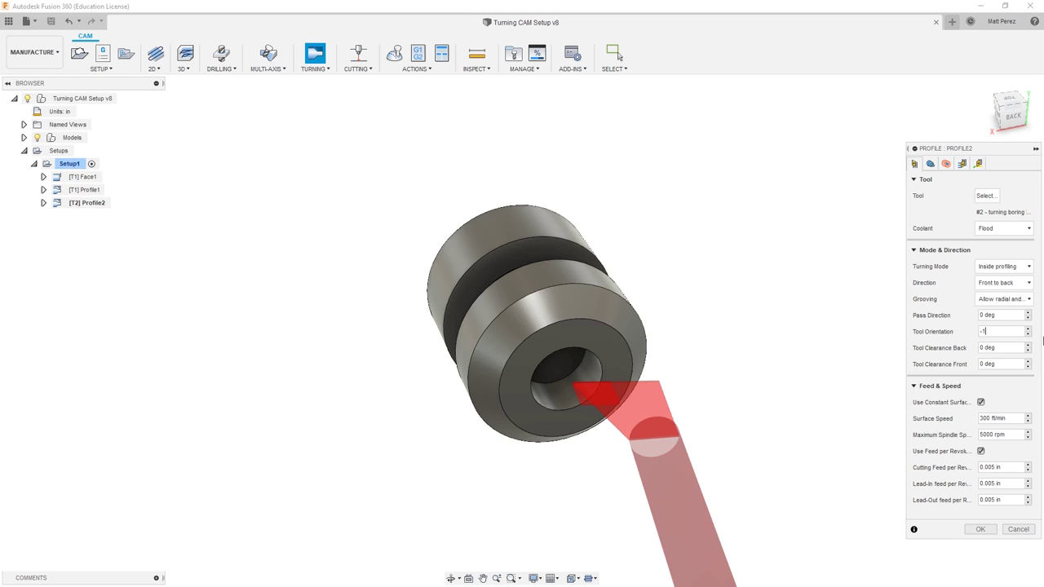
{"action": "key", "text": "BackSpace"}
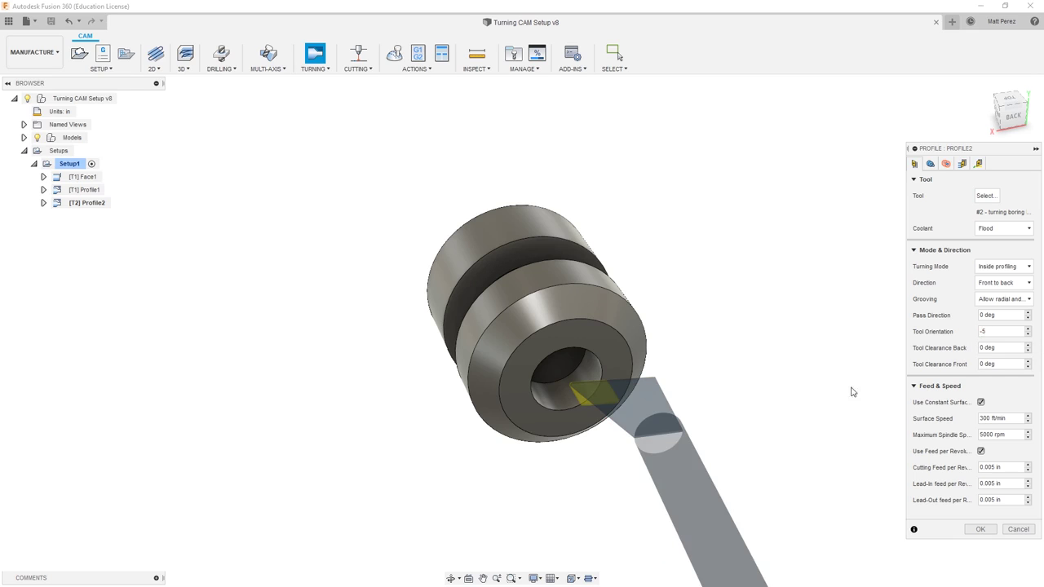
{"action": "mouse_move", "coordinate": [805, 386]}
{"action": "middle_mouse_down", "text": "shift"}
{"action": "mouse_move", "coordinate": [807, 425]}
{"action": "mouse_move", "coordinate": [790, 415]}
{"action": "mouse_move", "coordinate": [799, 367]}
{"action": "middle_mouse_up", "text": "shift"}
{"action": "double_click", "coordinate": [998, 331]}
{"action": "key", "text": "Home"}
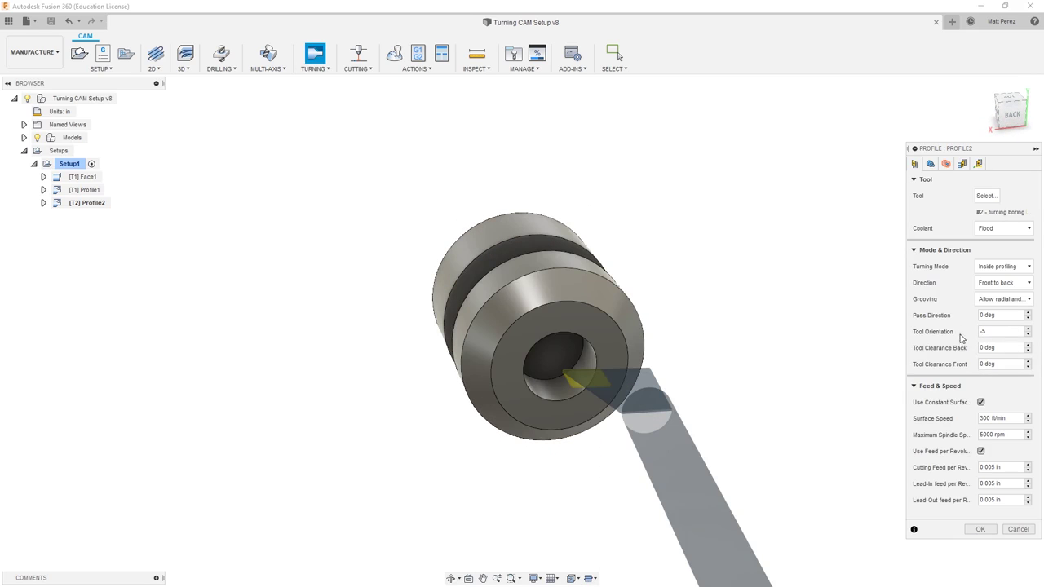
{"action": "key", "text": "Delete"}
Reset tool orientation to 0 deg and enable Rest Machining from previous operation(s) on the Geometry tab
{"action": "type", "text": "0"}
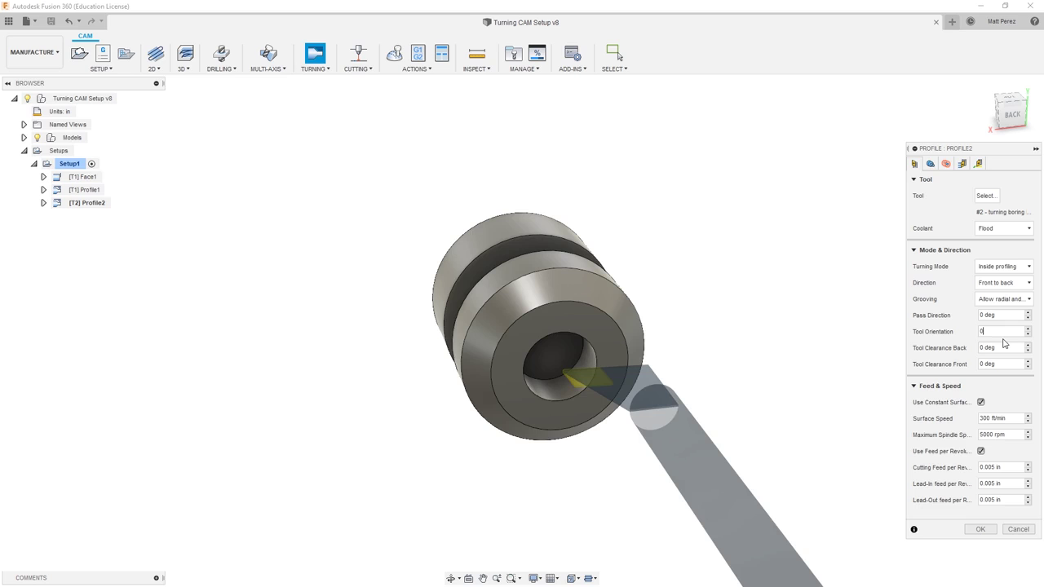
{"action": "left_click", "coordinate": [932, 164]}
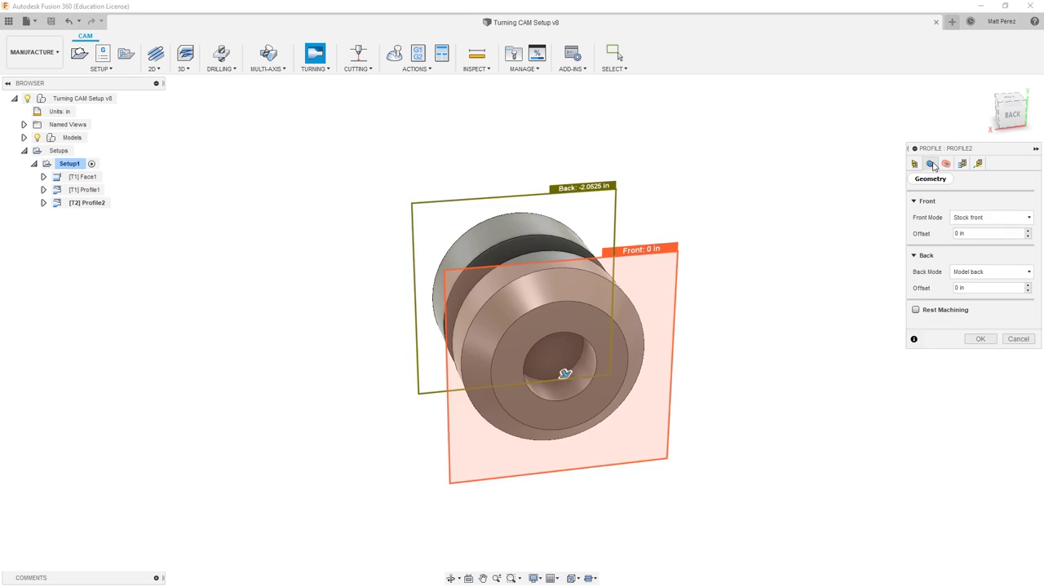
{"action": "mouse_move", "coordinate": [722, 369]}
{"action": "middle_mouse_down", "text": "shift"}
{"action": "mouse_move", "coordinate": [795, 355]}
{"action": "mouse_move", "coordinate": [736, 356]}
{"action": "mouse_move", "coordinate": [730, 381]}
{"action": "middle_mouse_up", "text": "shift"}
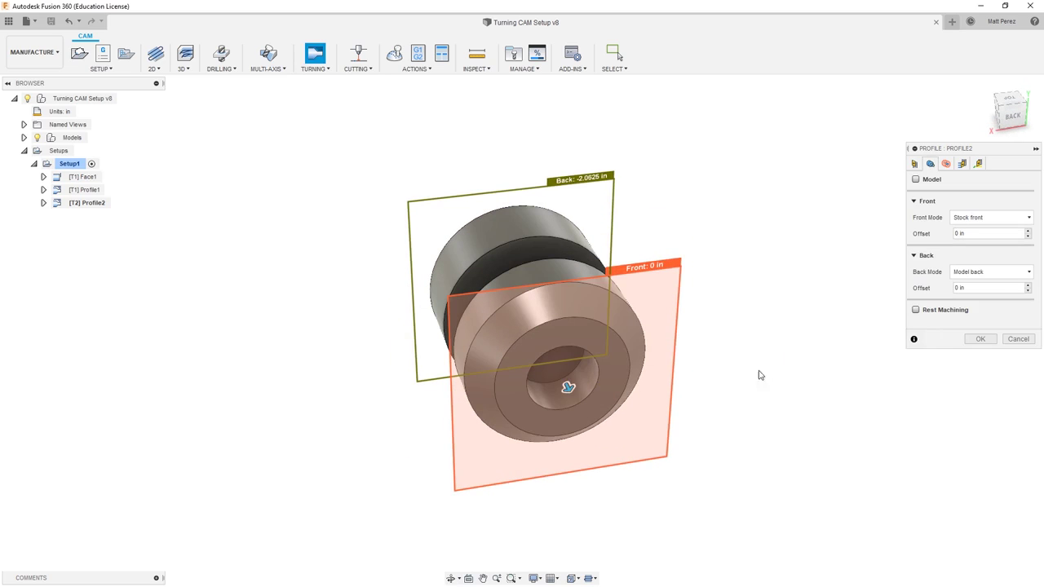
{"action": "left_click", "coordinate": [915, 314]}
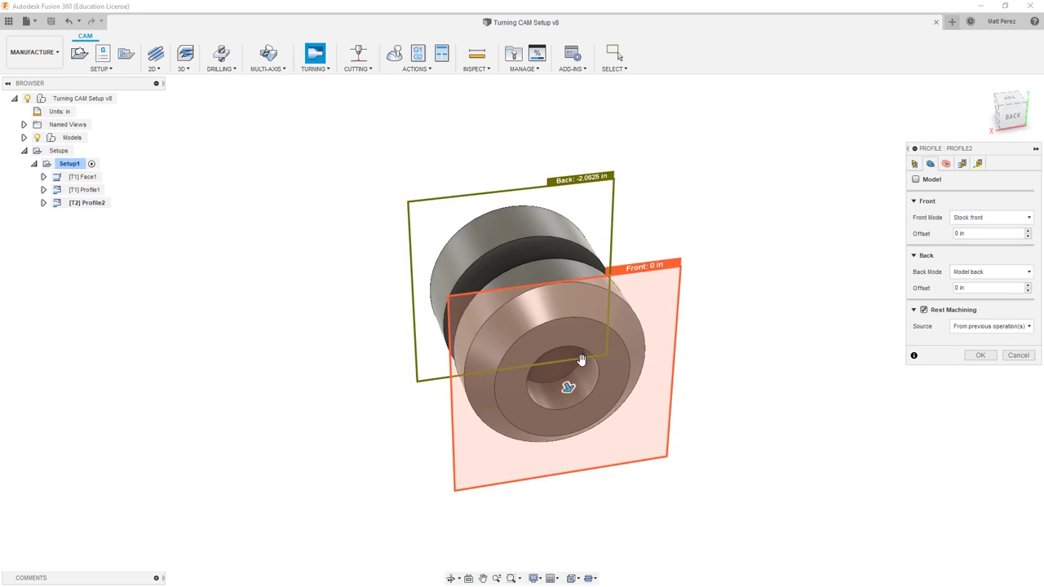
Review the Radii settings: clearance from Stock ID with a 0.393701 in offset, retract from clearance
{"action": "left_click", "coordinate": [946, 164]}
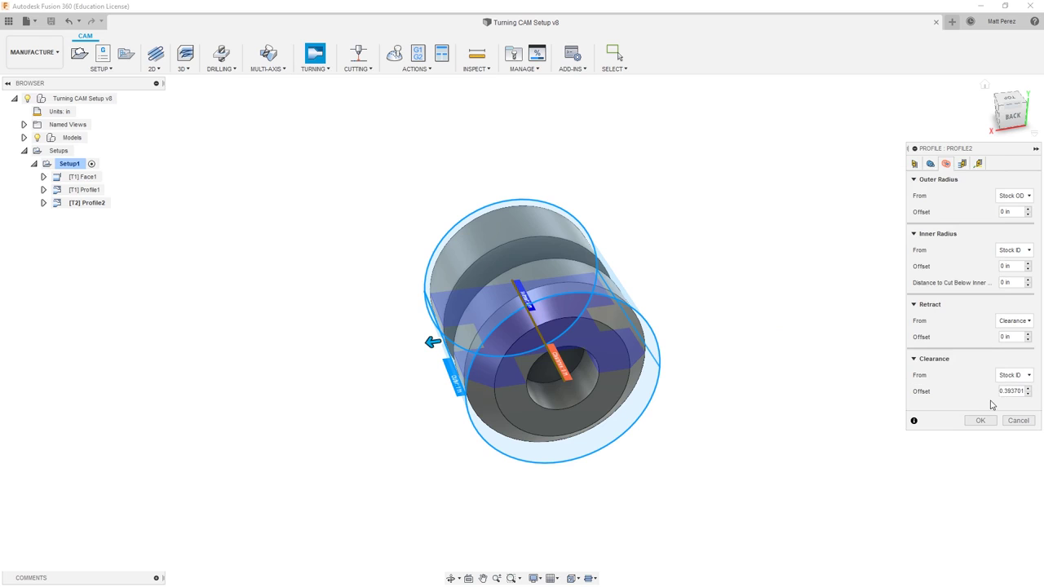
Review the Passes settings, then the Linking settings with 0.08 in safe distance and Safe Z approach
{"action": "left_click", "coordinate": [962, 163]}
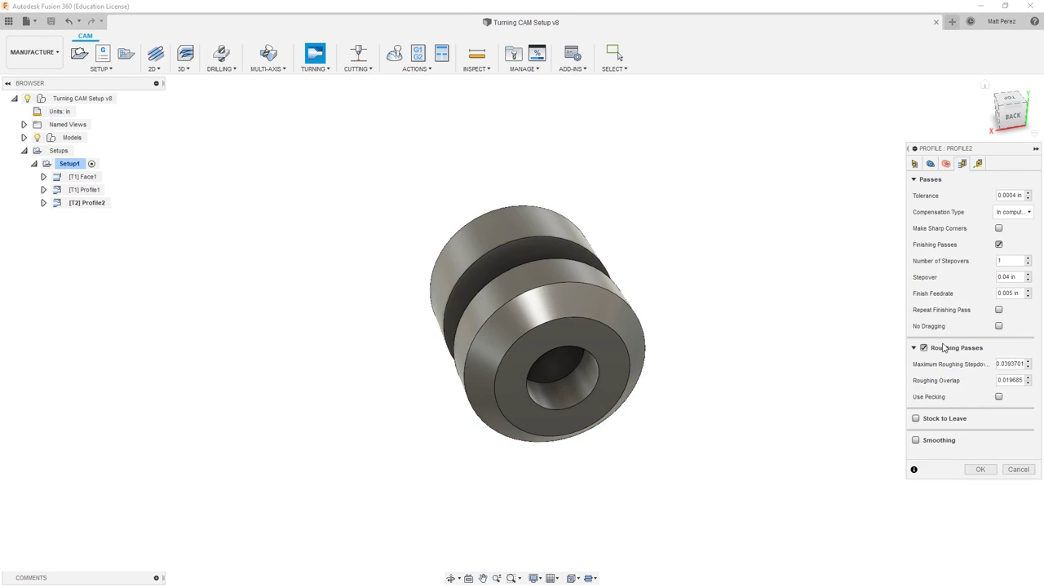
{"action": "left_click", "coordinate": [980, 163]}
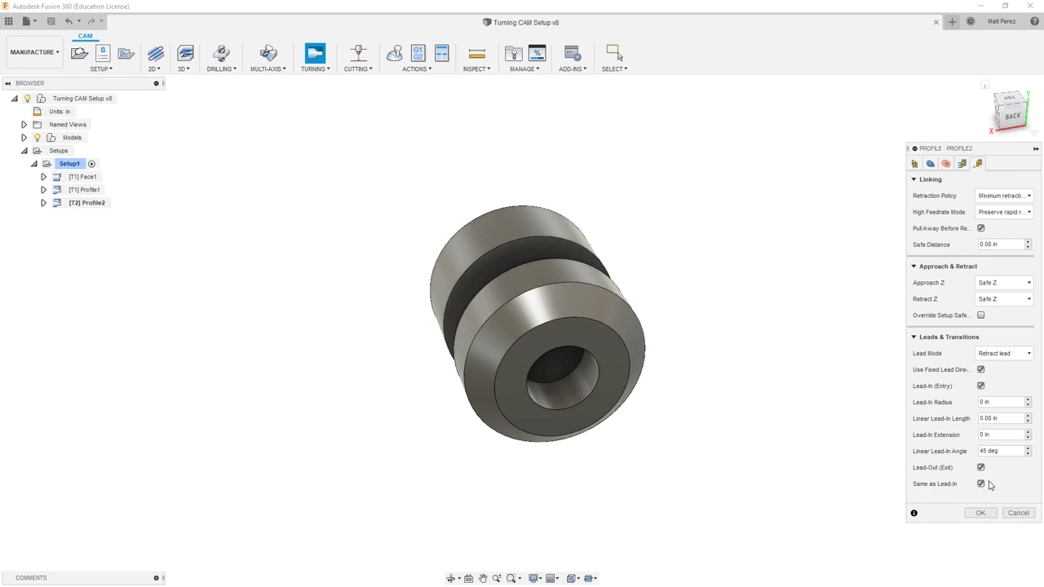
Generate the Profile2 toolpath and zoom and orbit to view it cutting inside the bore
{"action": "left_click", "coordinate": [981, 513]}
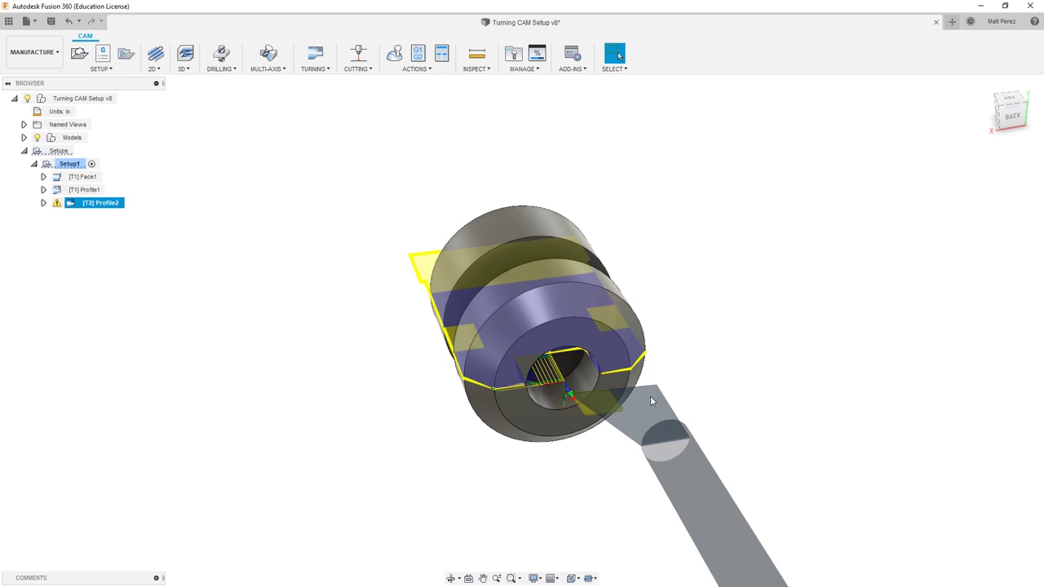
{"action": "scroll", "coordinate": [650, 395], "scroll_direction": "up", "scroll_amount": 5}
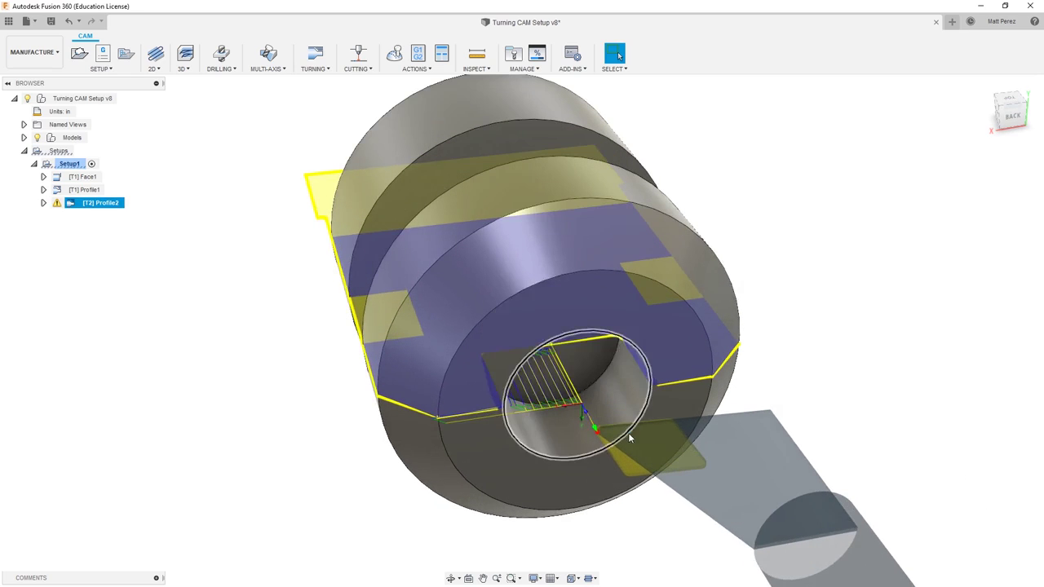
{"action": "middle_click_drag", "start_coordinate": [629, 438], "coordinate": [607, 428], "text": "shift"}
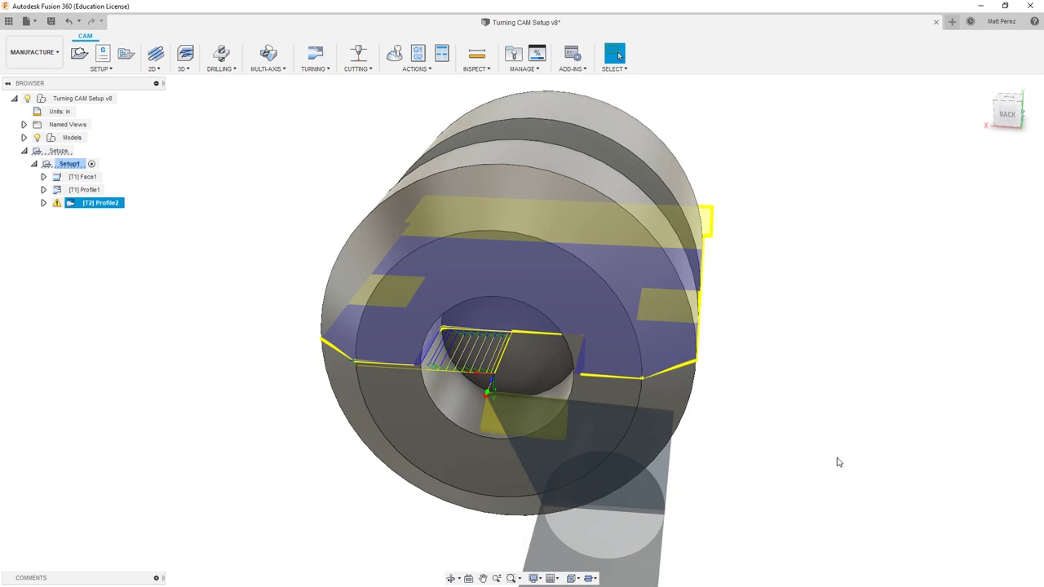
{"action": "left_click", "coordinate": [58, 204]}
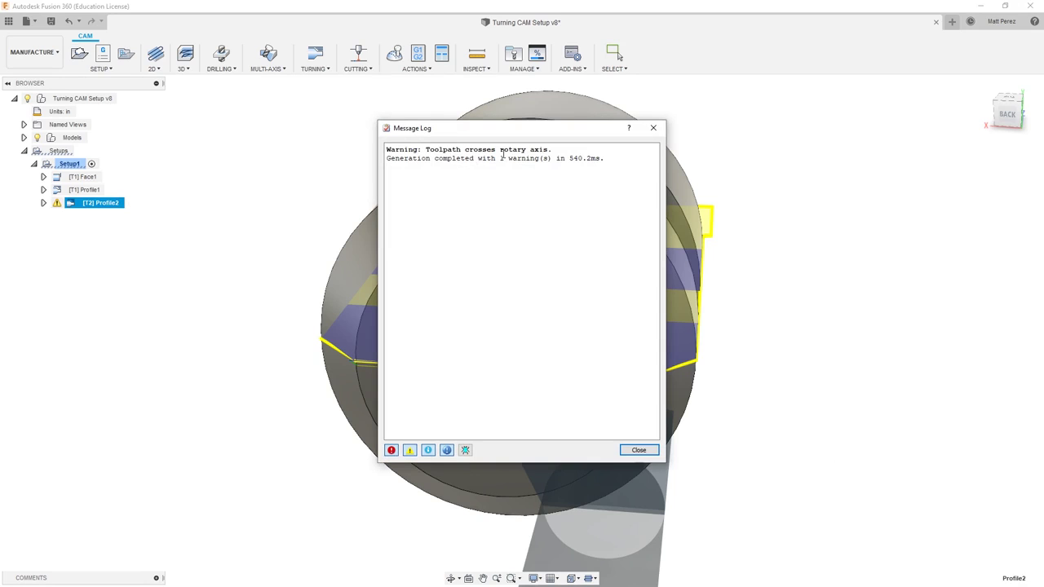
{"action": "left_click", "coordinate": [640, 450]}
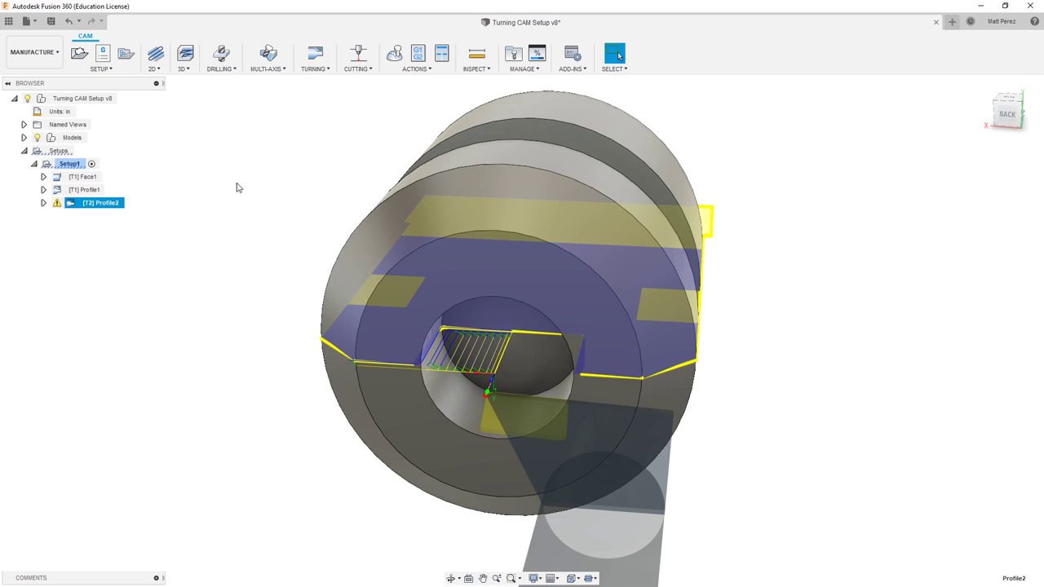
Simulate Profile2 and scrub the timeline to watch the boring bar cut through the bore
{"action": "left_click", "coordinate": [394, 53]}
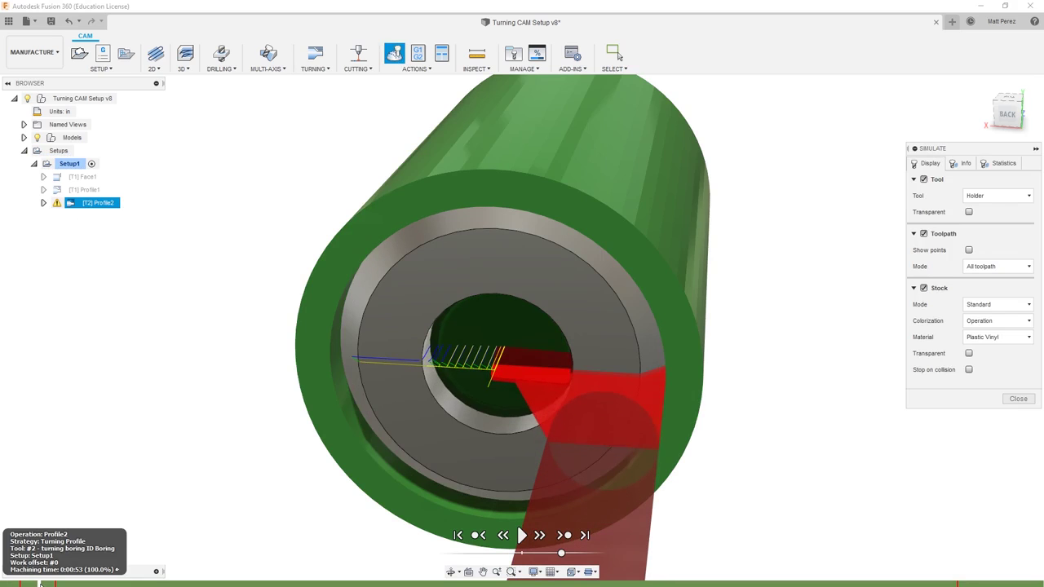
{"action": "left_click_drag", "start_coordinate": [34, 582], "coordinate": [54, 582]}
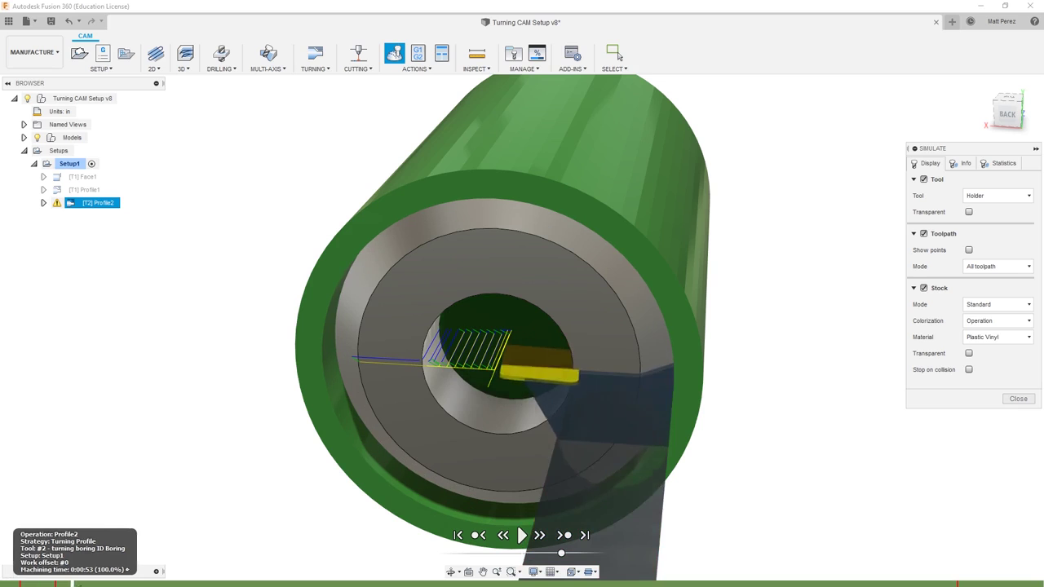
{"action": "left_click_drag", "start_coordinate": [169, 582], "coordinate": [401, 582]}
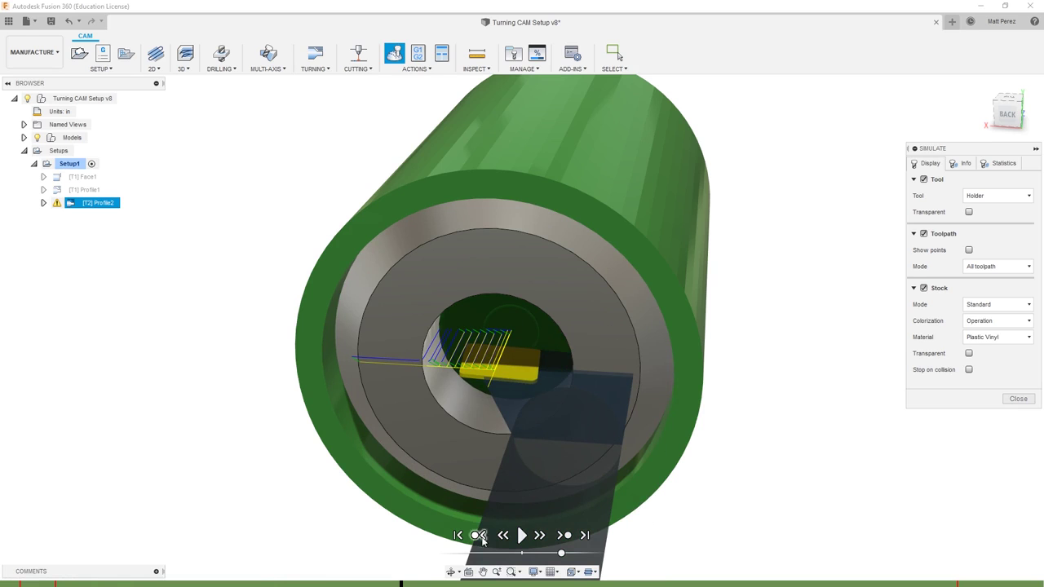
Close the simulation, reopen Profile2 for editing and change its Direction to Both ways
{"action": "left_click", "coordinate": [1018, 399]}
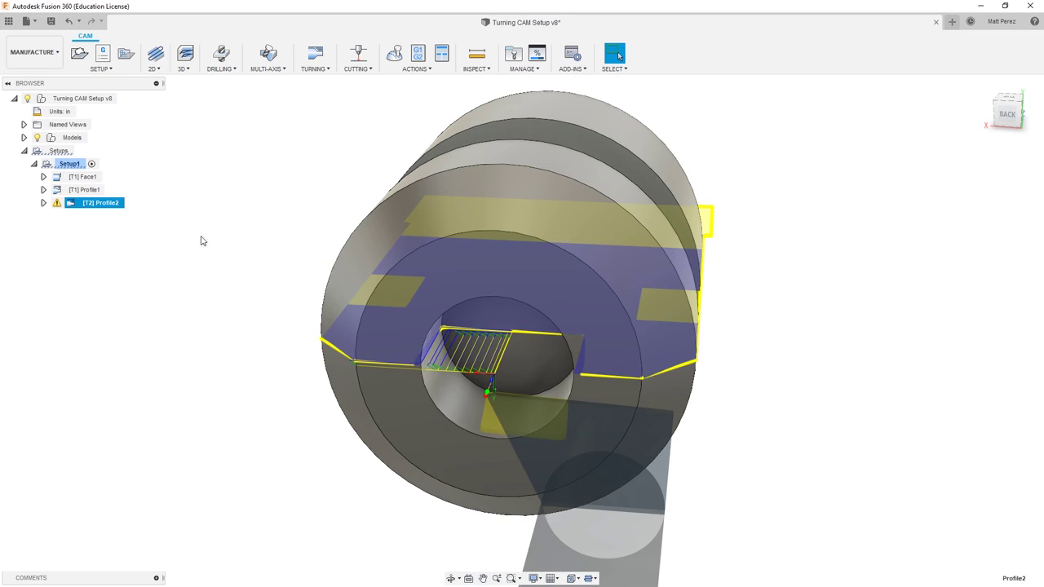
{"action": "right_click", "coordinate": [98, 204]}
{"action": "left_click", "coordinate": [120, 215]}
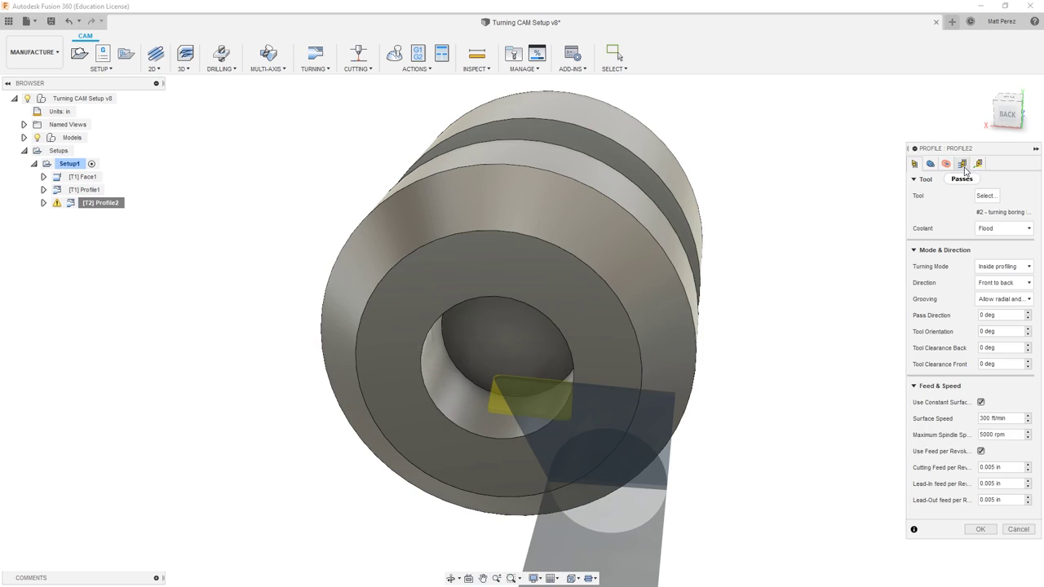
{"action": "left_click", "coordinate": [1025, 283]}
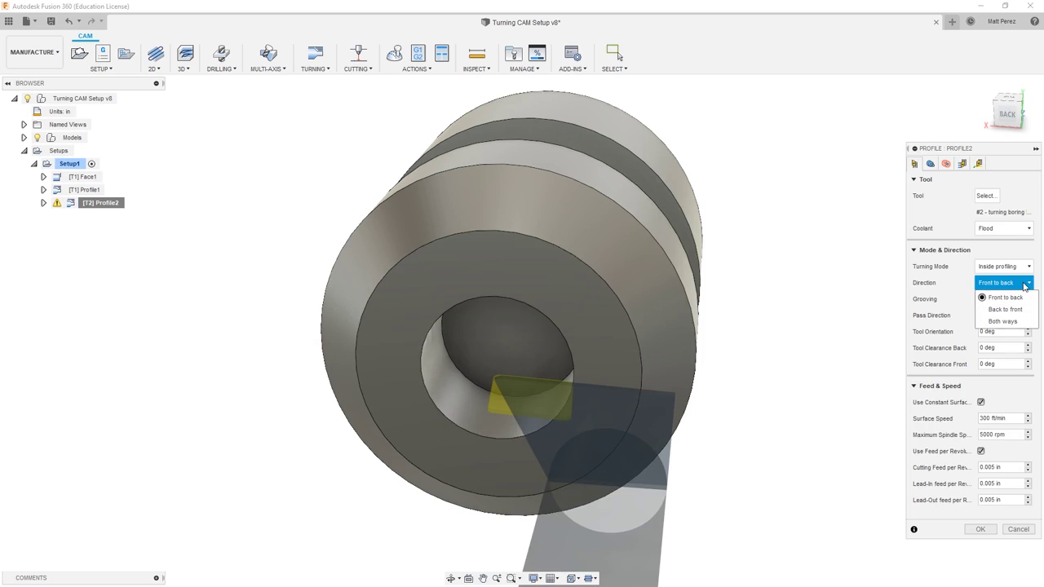
{"action": "left_click", "coordinate": [1017, 322]}
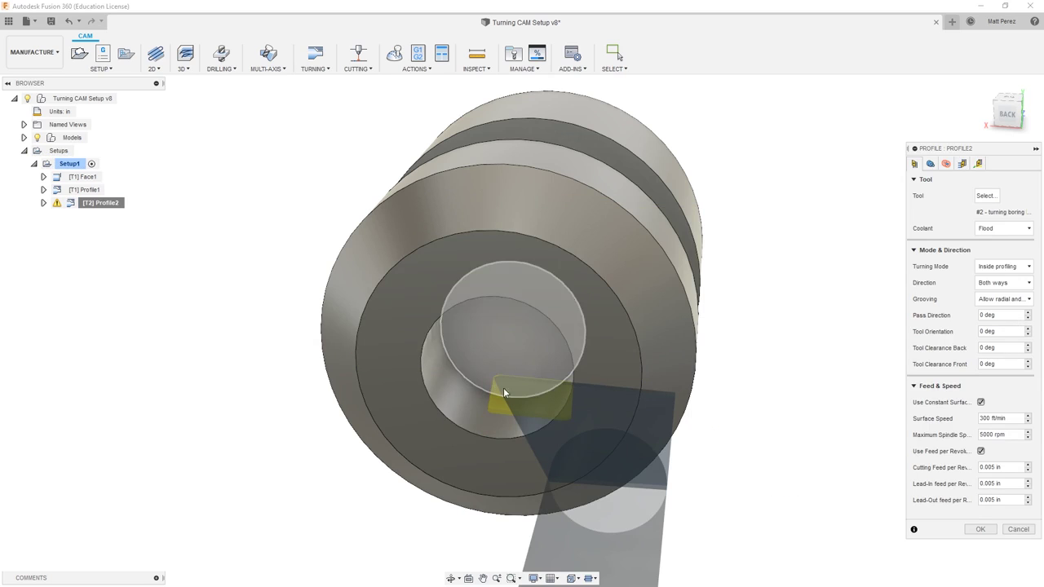
Toggle Roughing Passes off and back on in Profile2's Passes settings and regenerate the toolpath
{"action": "left_click", "coordinate": [961, 164]}
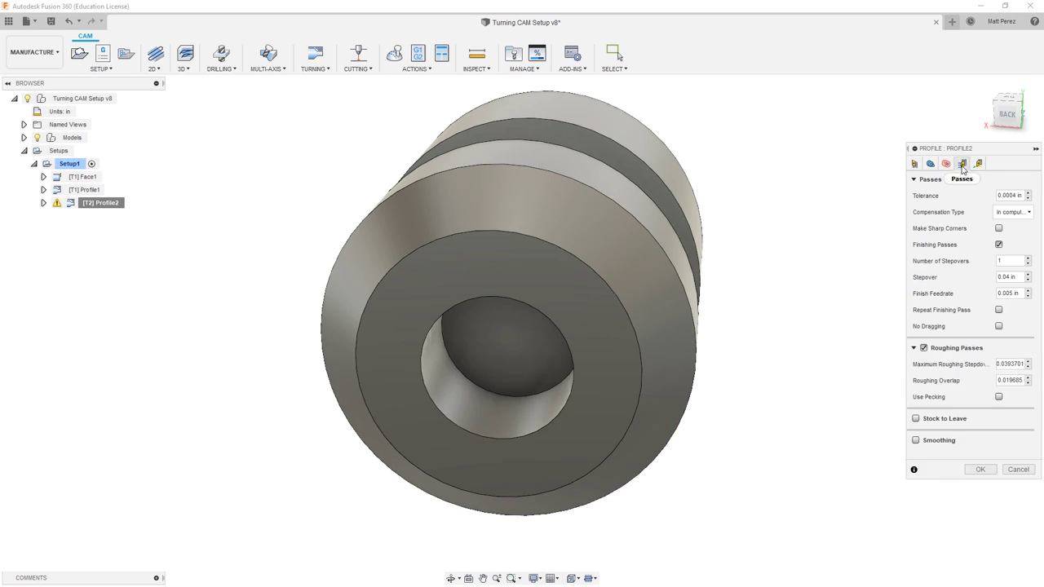
{"action": "left_click", "coordinate": [923, 349]}
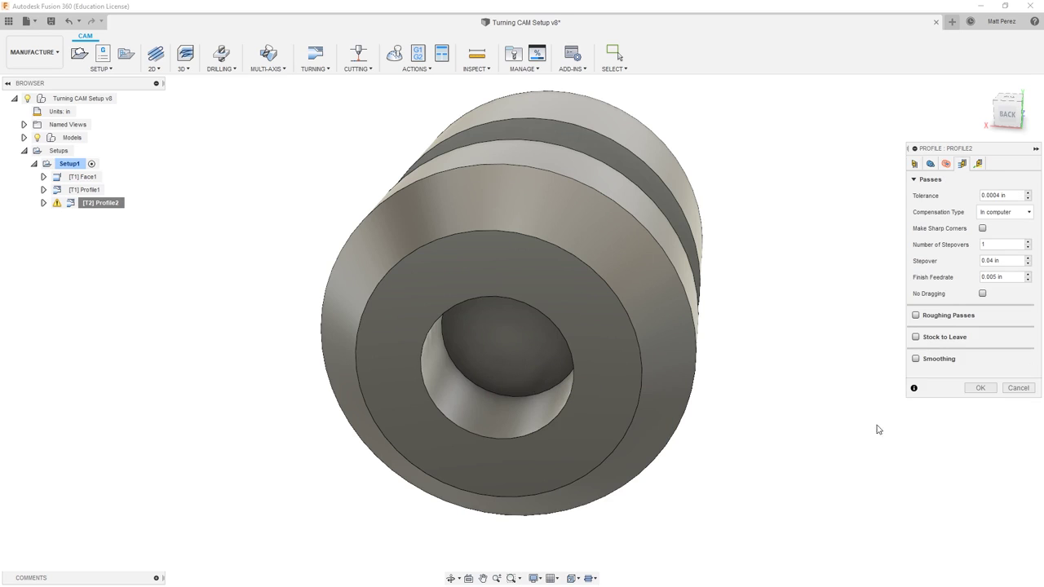
{"action": "left_click", "coordinate": [981, 388]}
{"action": "left_click", "coordinate": [915, 315]}
{"action": "left_click", "coordinate": [981, 470]}
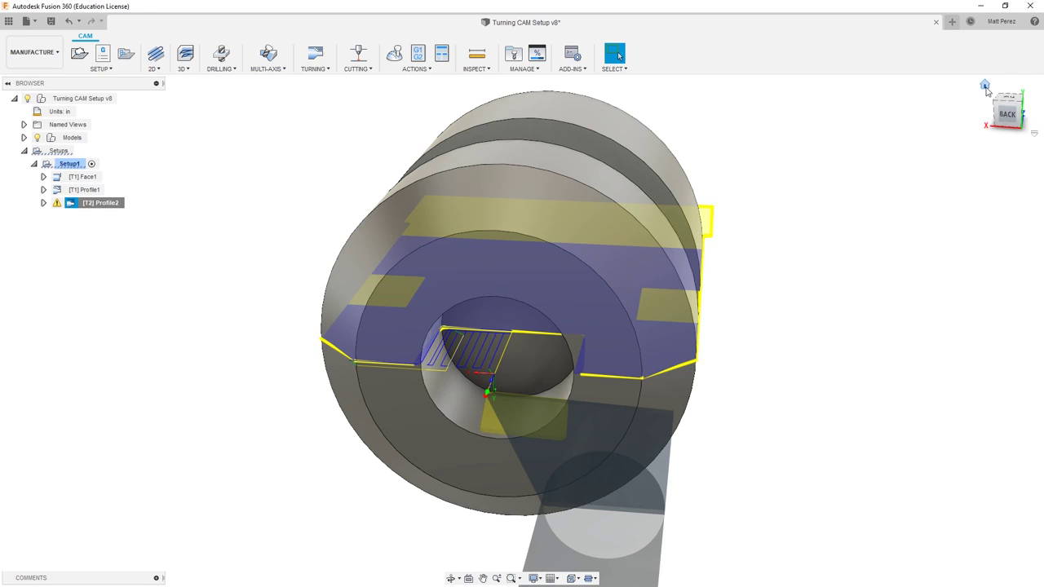
Rotate the view into the bore end, set it as the fitted Home view, then orbit the part
{"action": "left_click", "coordinate": [986, 85]}
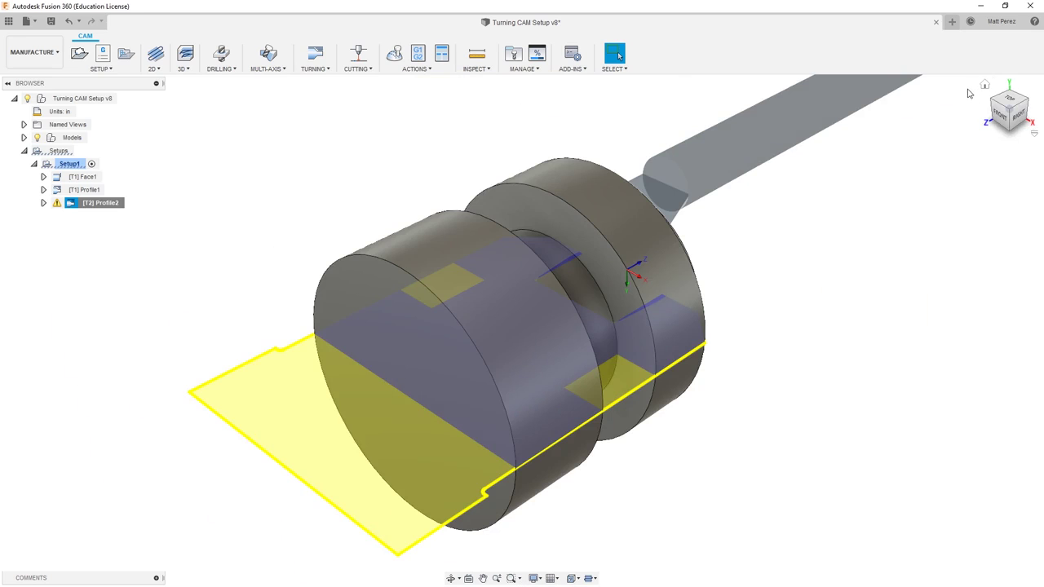
{"action": "left_click", "coordinate": [1029, 104]}
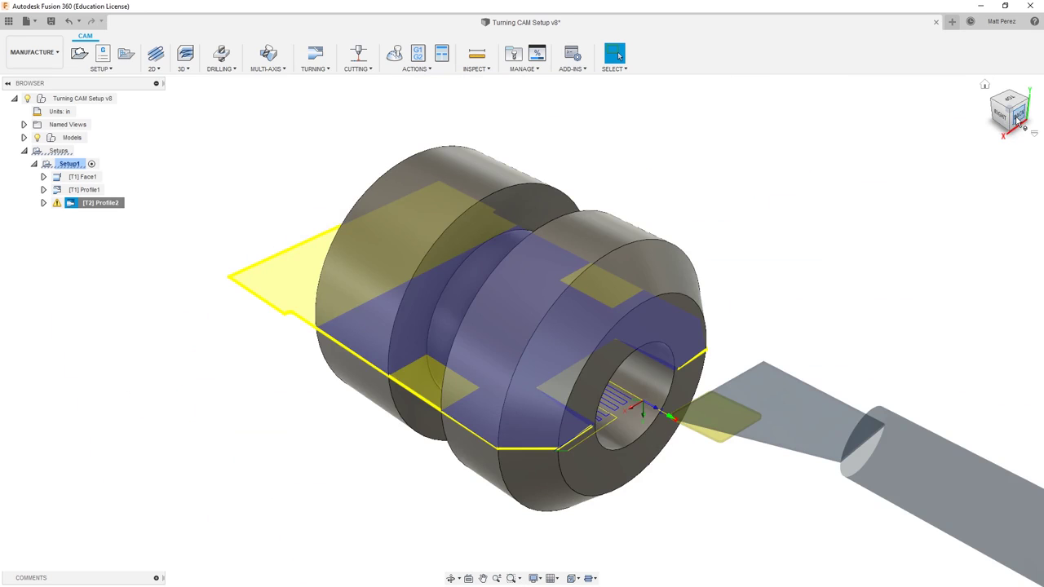
{"action": "left_click", "coordinate": [1034, 136]}
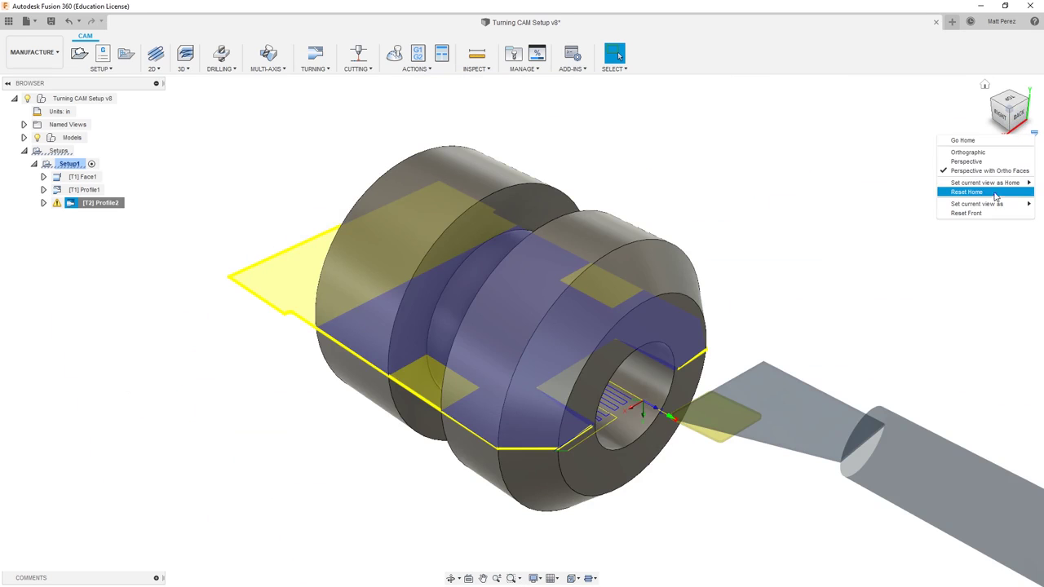
{"action": "mouse_move", "coordinate": [986, 186]}
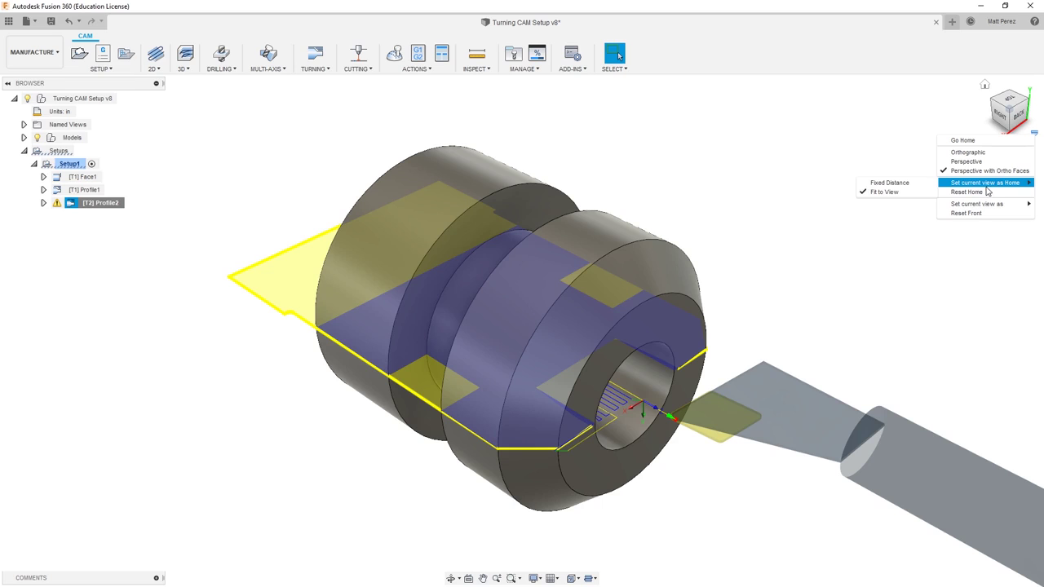
{"action": "left_click", "coordinate": [904, 199]}
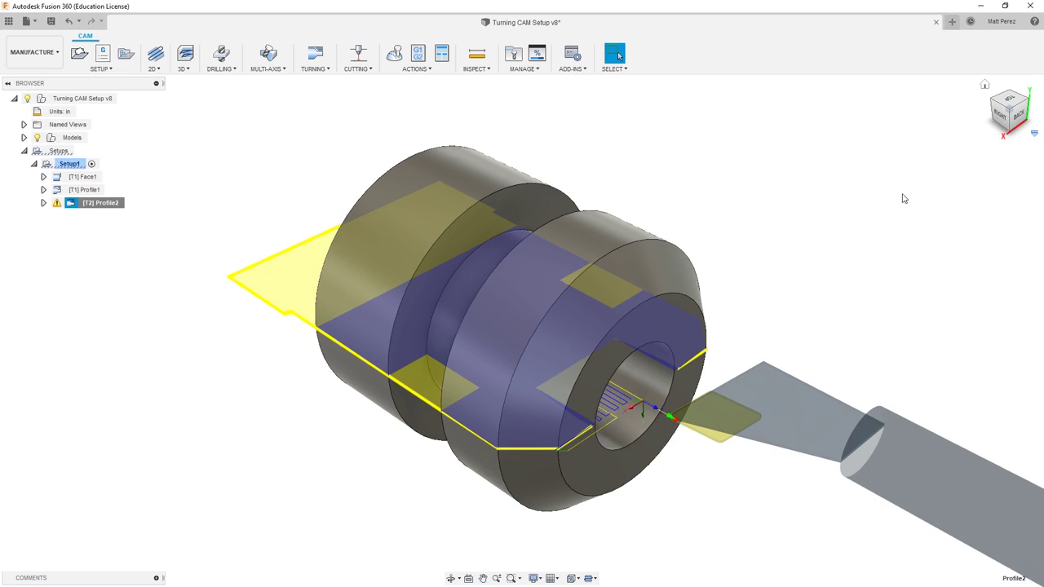
{"action": "middle_click_drag", "start_coordinate": [903, 221], "coordinate": [940, 181], "text": "shift"}
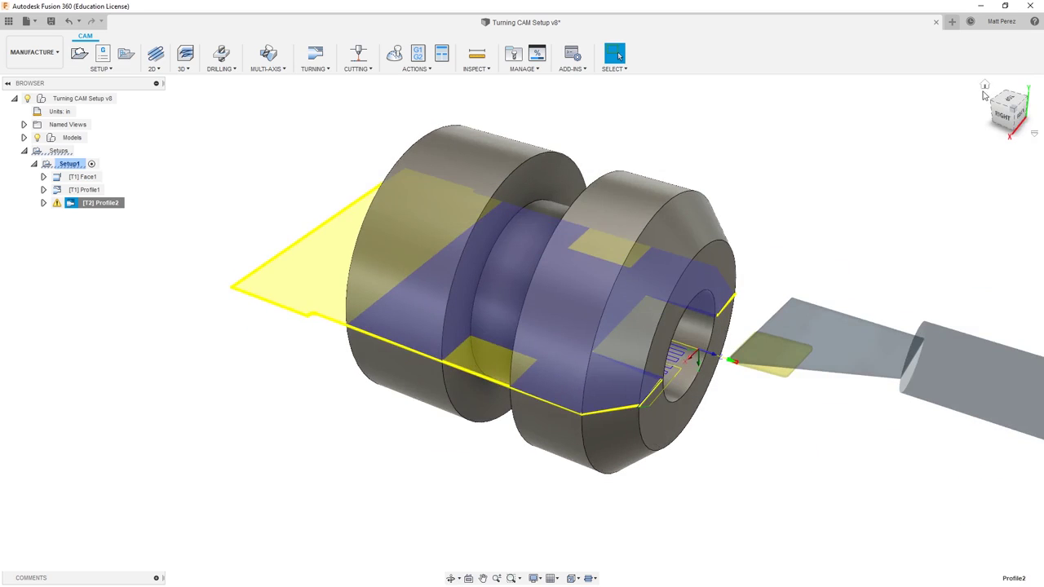
{"action": "left_click_drag", "start_coordinate": [985, 91], "coordinate": [880, 171]}
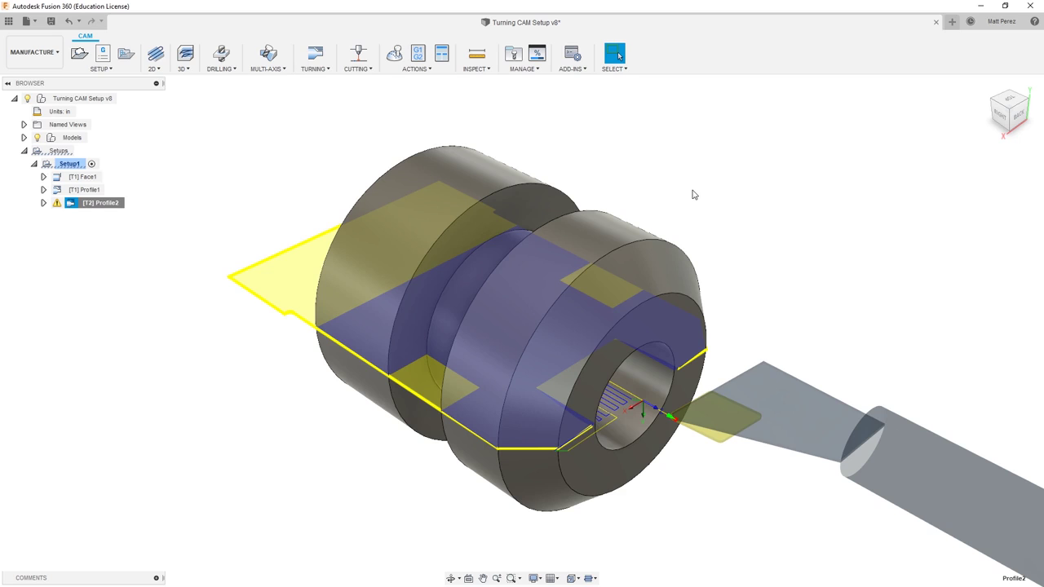
Save a version, delete the [T2] Profile2 operation, and save the file again
{"action": "left_click", "coordinate": [52, 23]}
{"action": "left_click", "coordinate": [521, 309]}
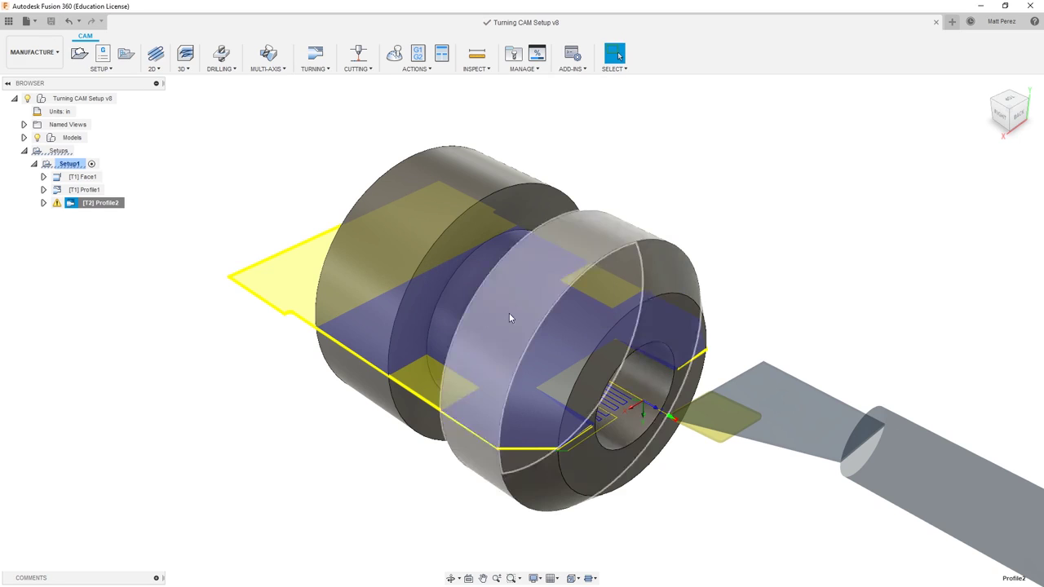
{"action": "right_click", "coordinate": [91, 203]}
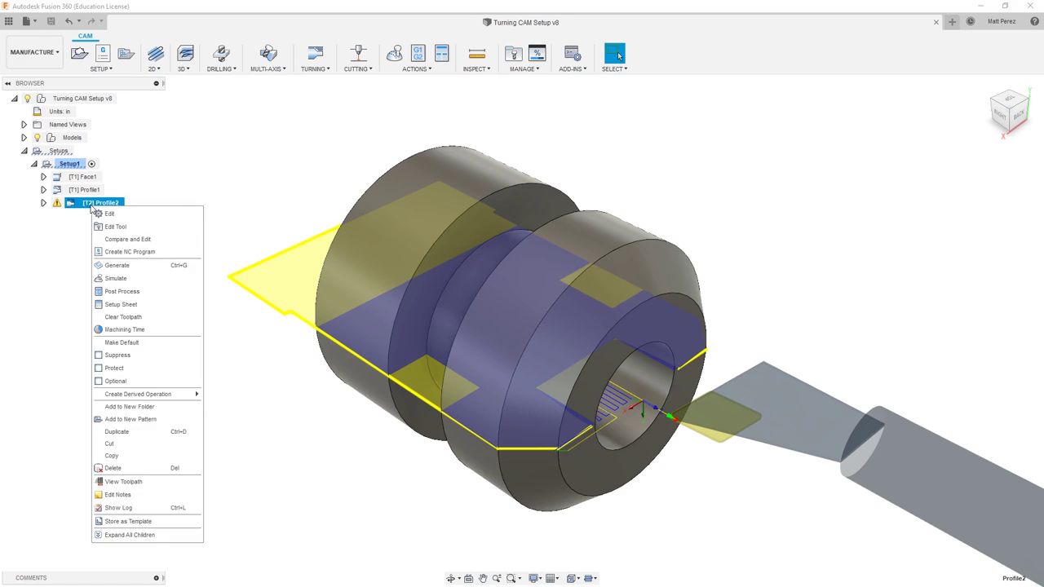
{"action": "left_click", "coordinate": [137, 468]}
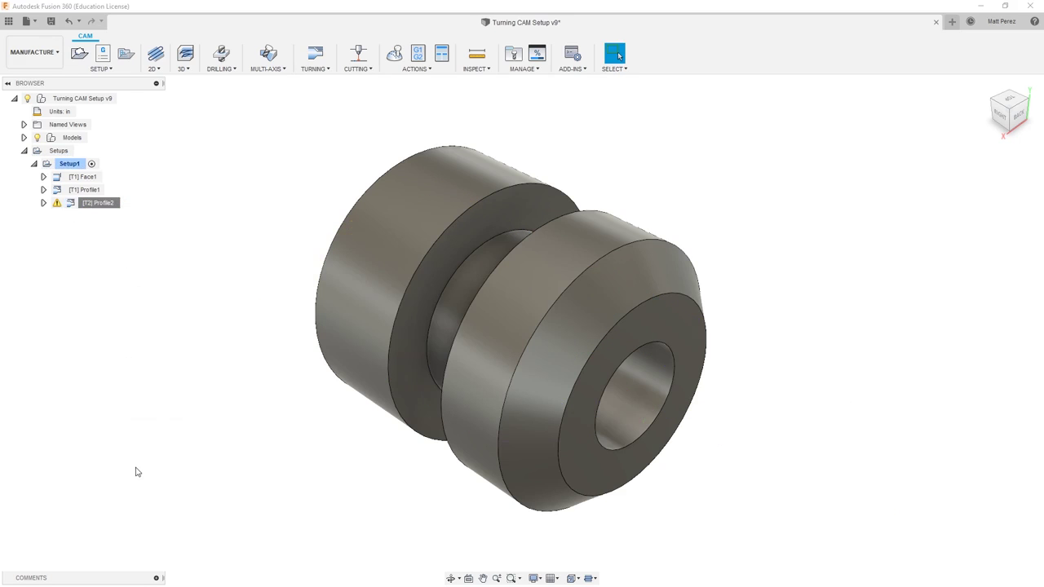
{"action": "left_click", "coordinate": [50, 21]}
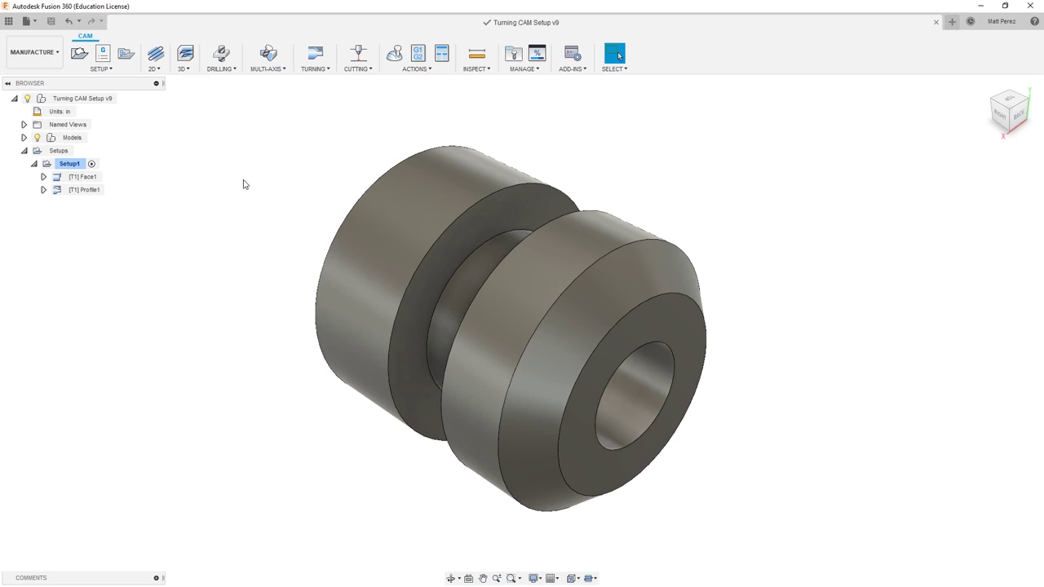